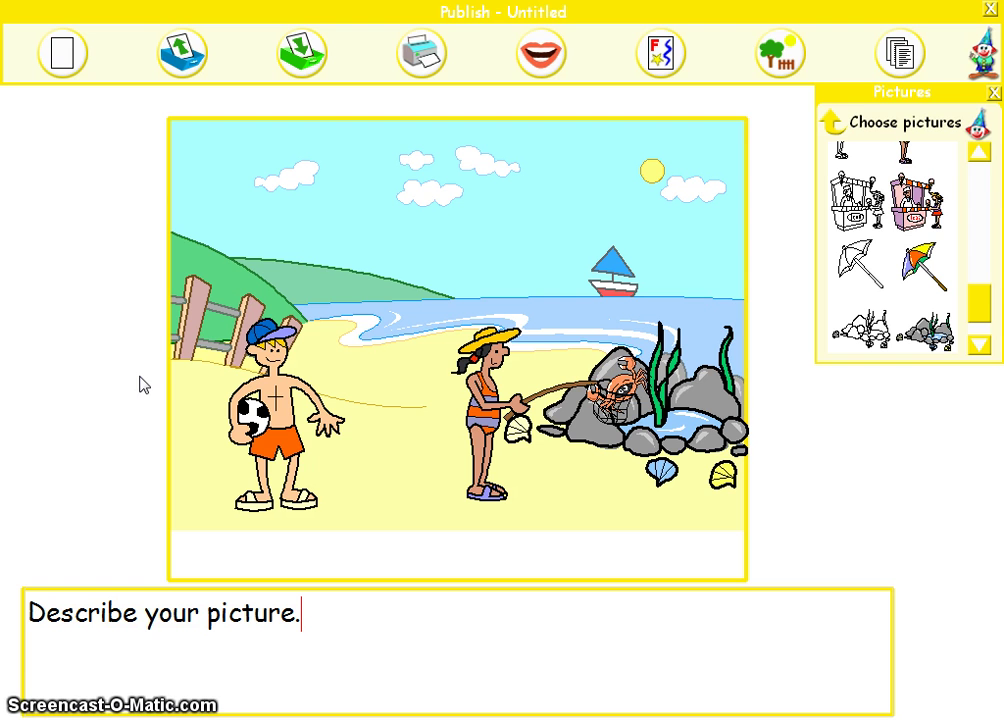
Switch to Photoshop and make the Backspace layer of keyboard.psd visible.
click(108, 449)
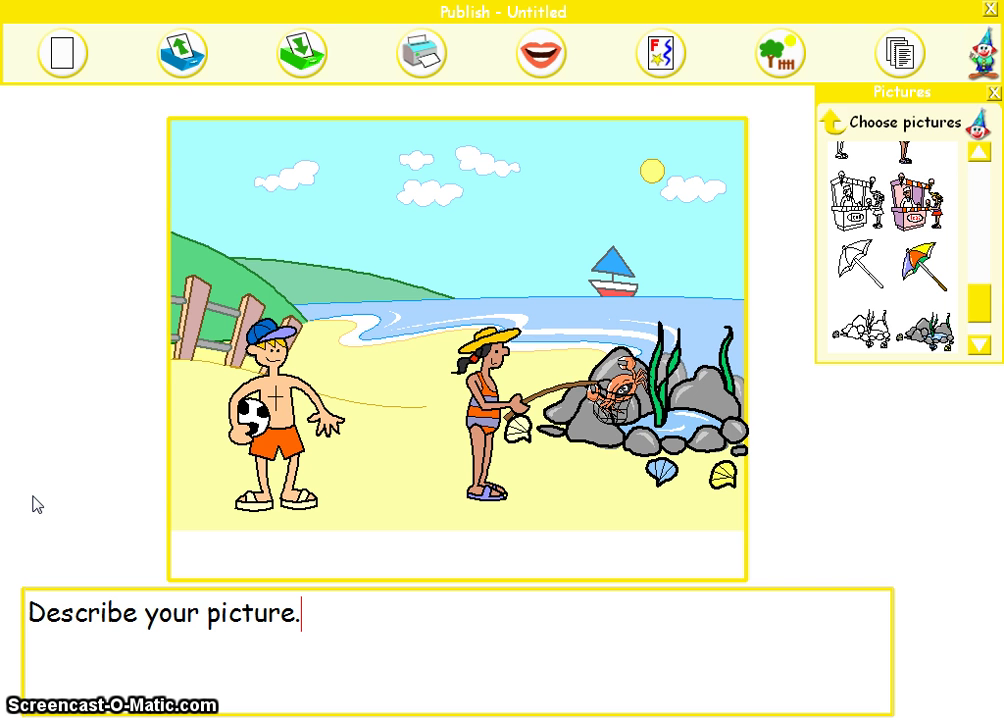
key(alt+Tab)
key(alt+Tab)
key(alt+Tab)
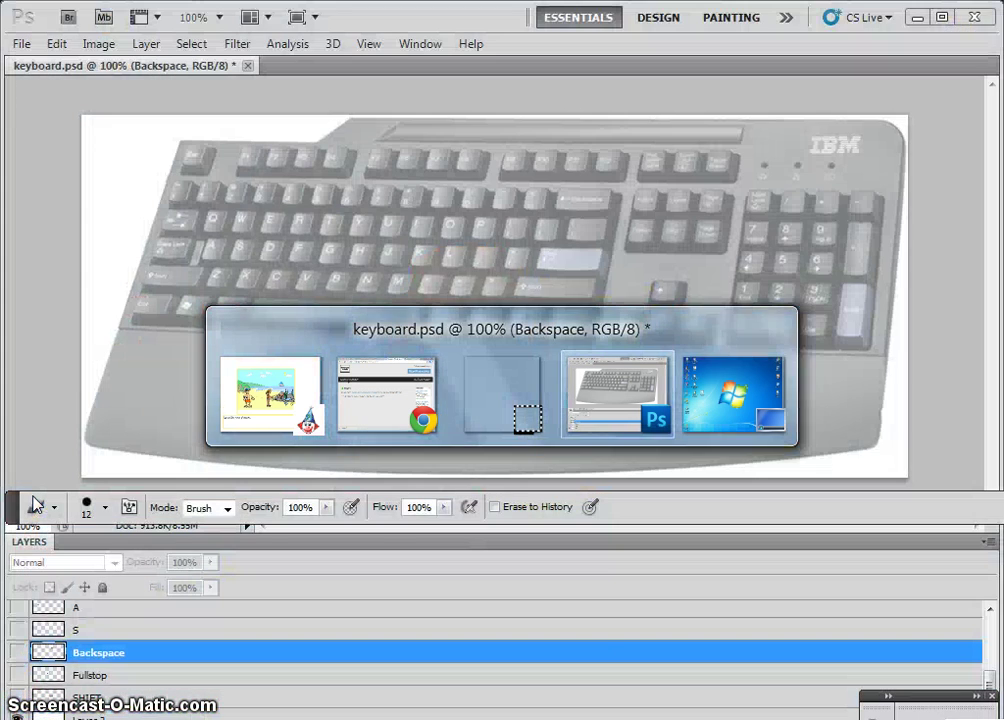
click(19, 653)
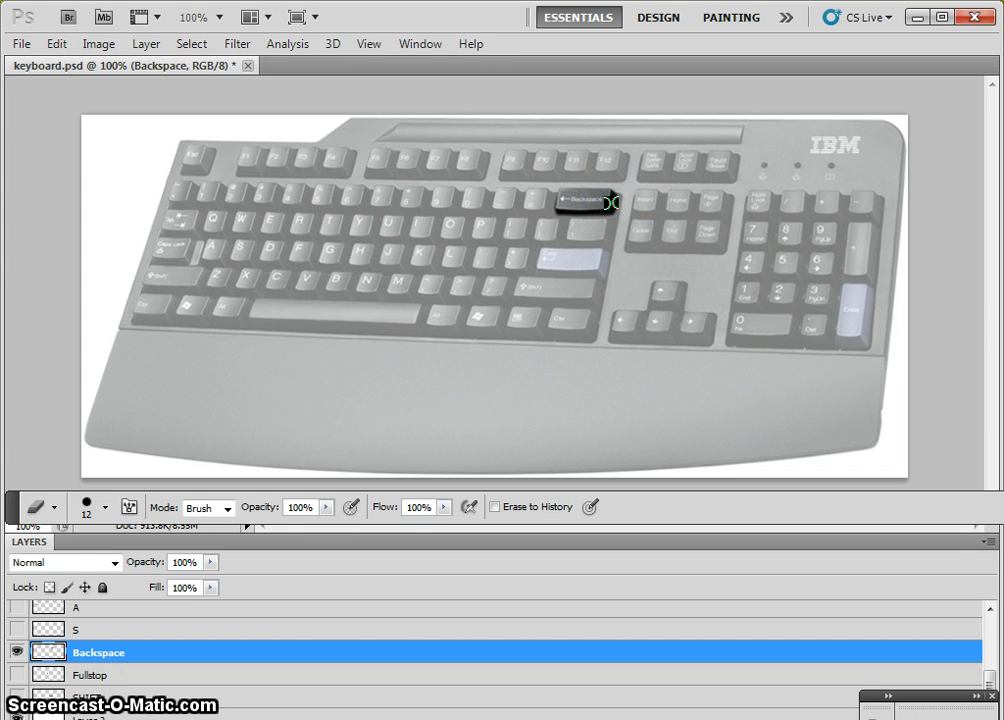
Return to Publish and delete the whole text "Describe your picture." below the beach picture.
key(alt+Tab)
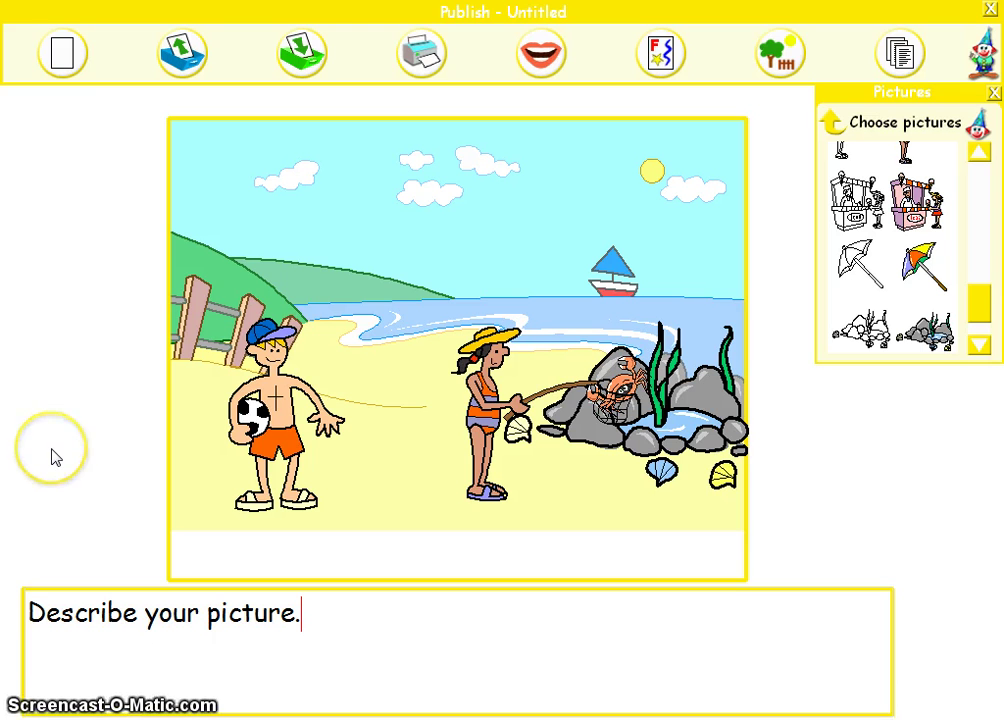
key(BackSpace)
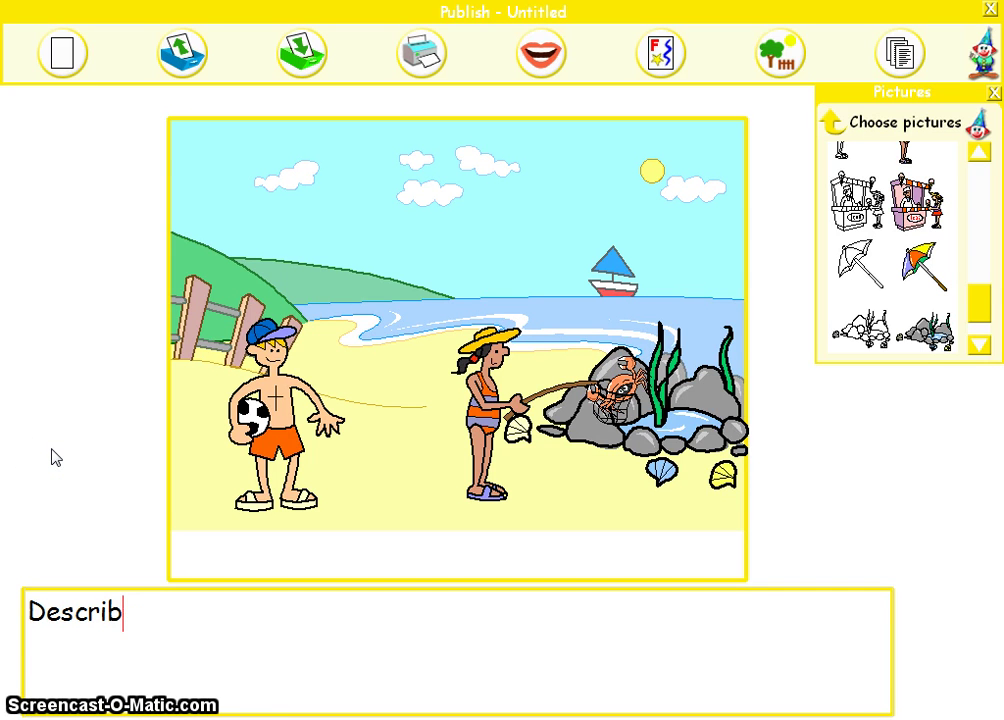
key(BackSpace)
key(BackSpace)
key(BackSpace)
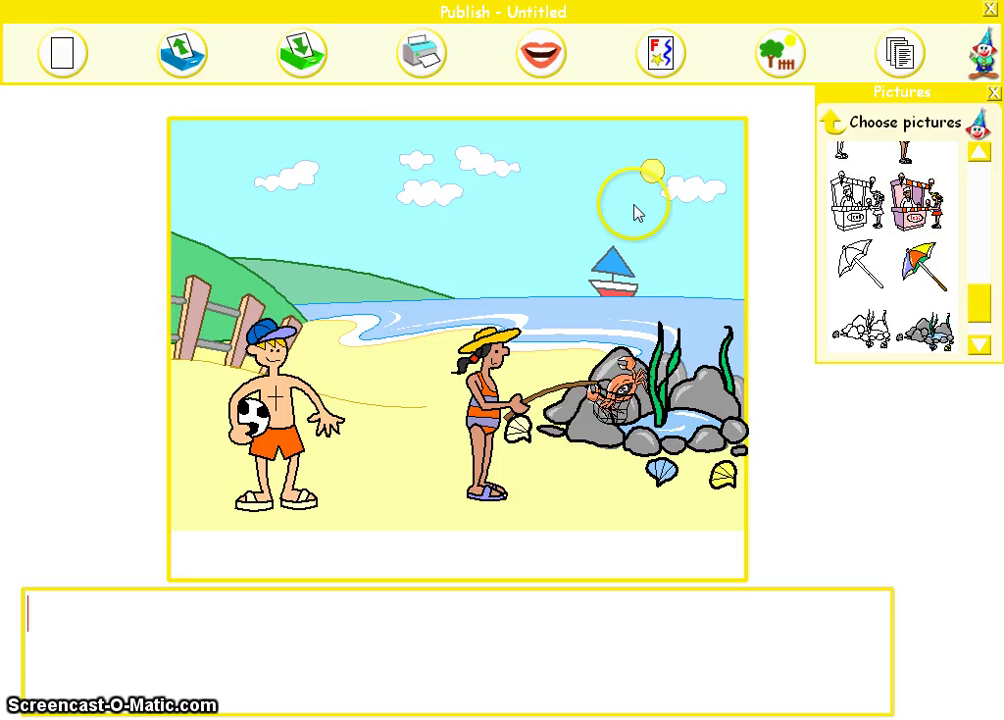
Close the picture collection and open the Seaside word list, looking through the Space list first.
click(994, 93)
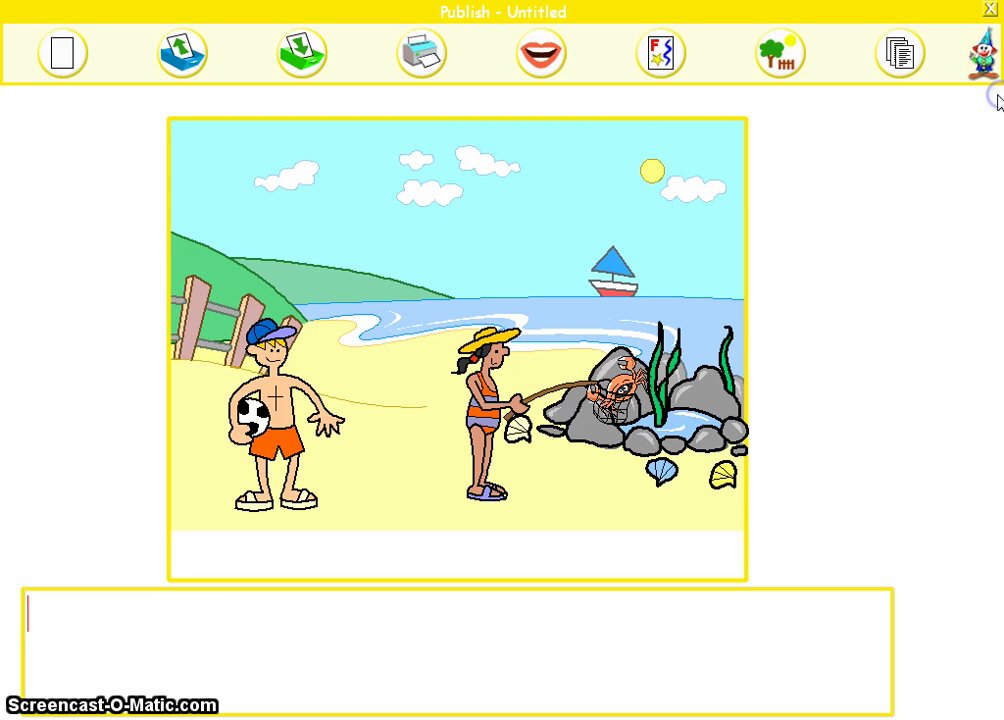
click(899, 55)
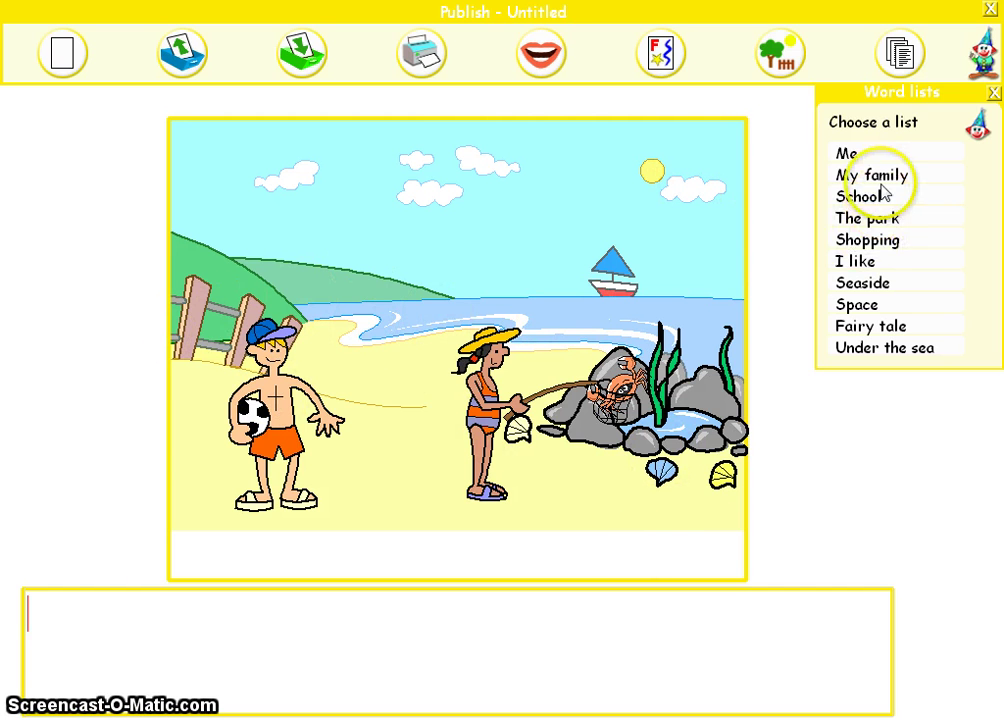
click(868, 306)
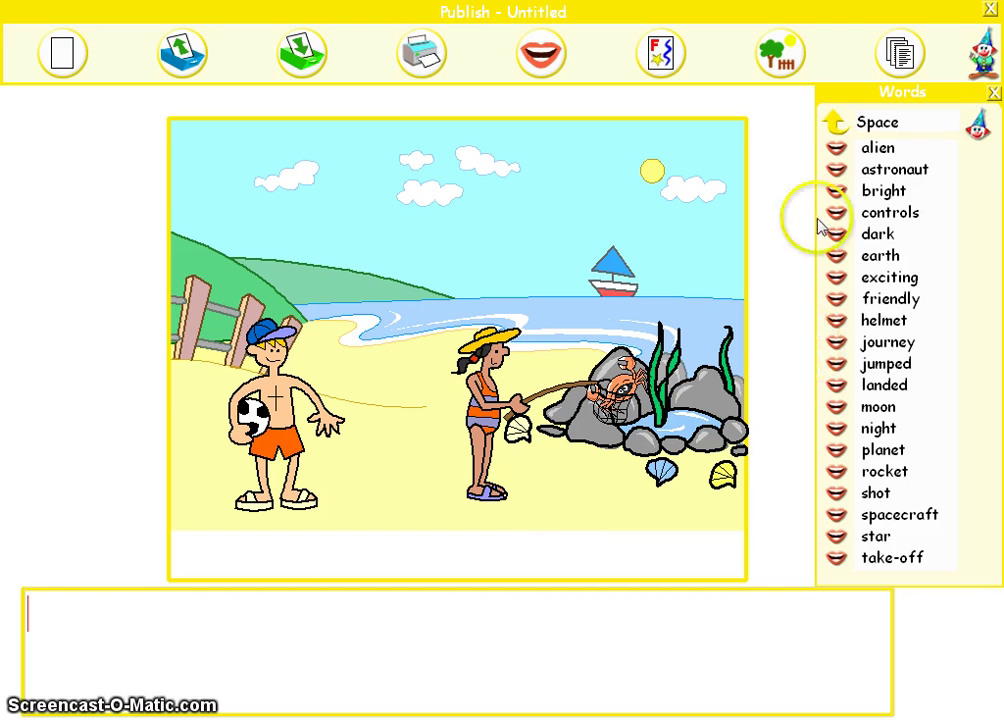
click(836, 124)
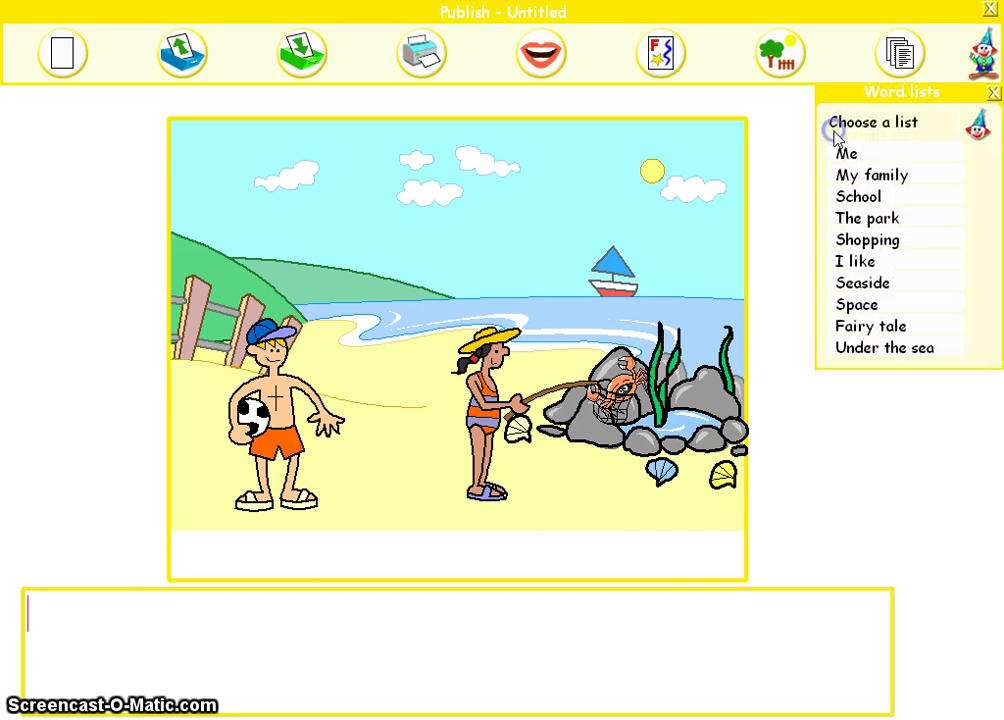
click(855, 282)
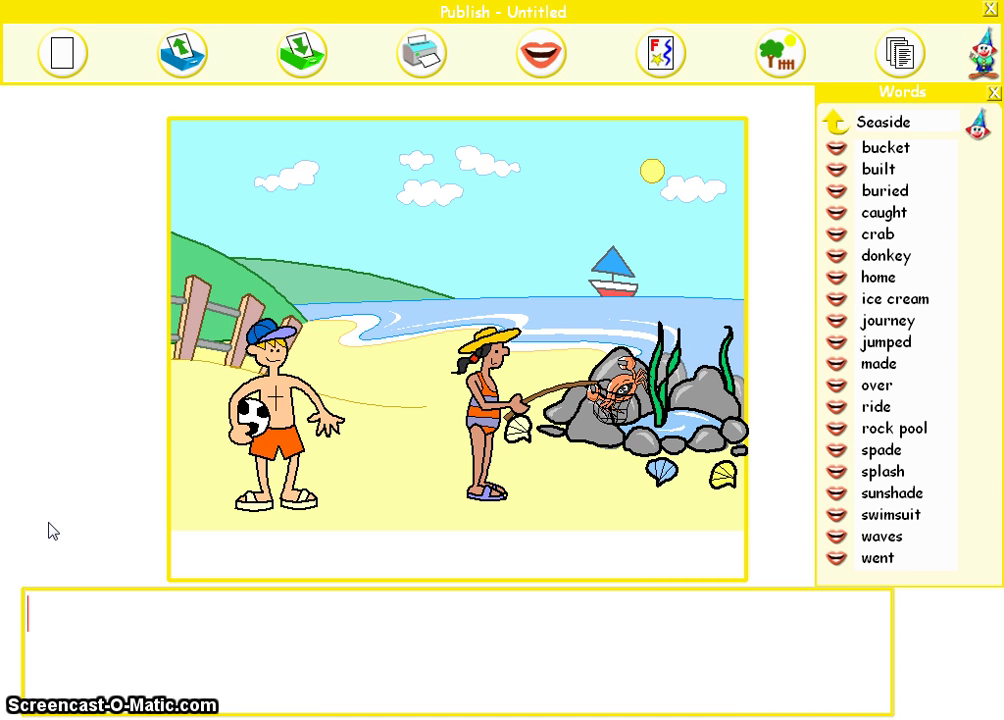
Begin the caption under the picture with the boy's first name, the word "watched" and the girl's first name.
text(Fred w)
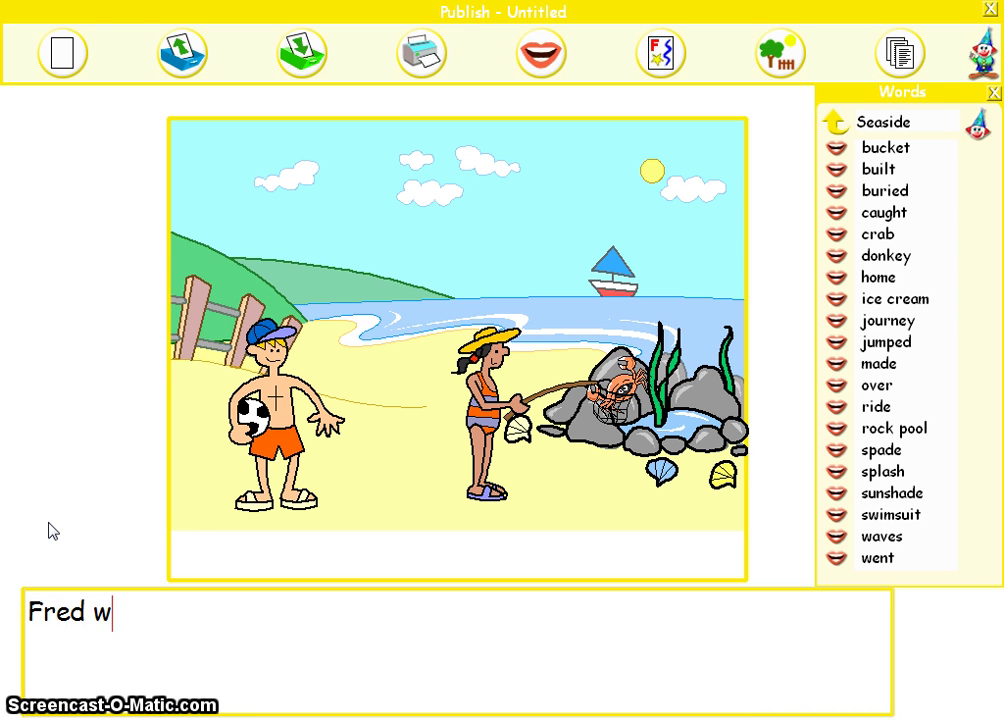
text(atched )
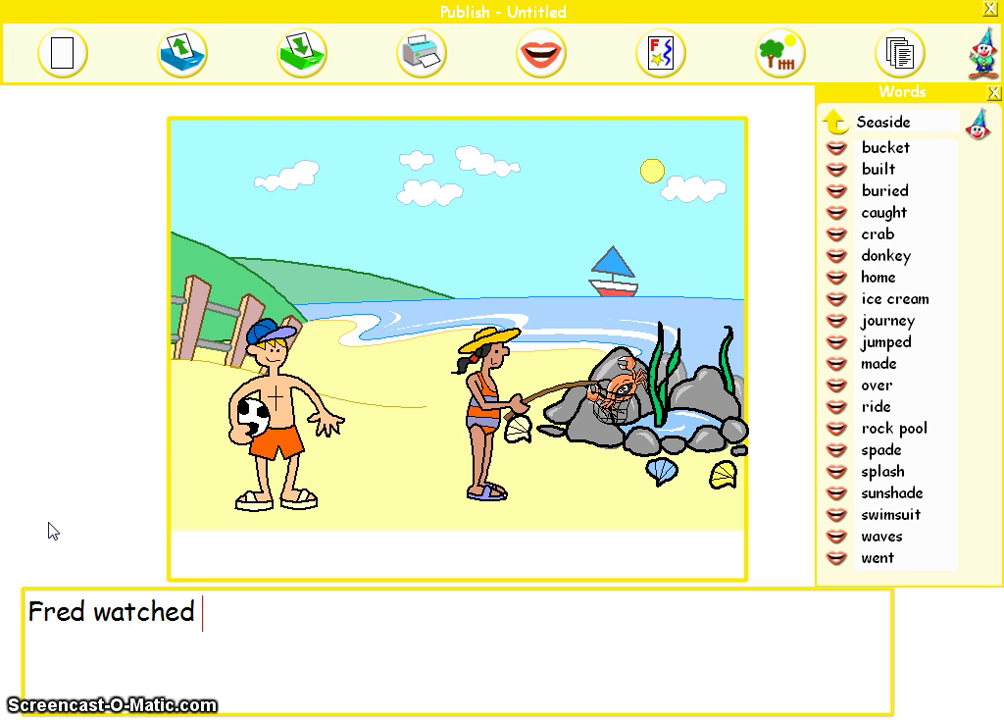
text(Aisha)
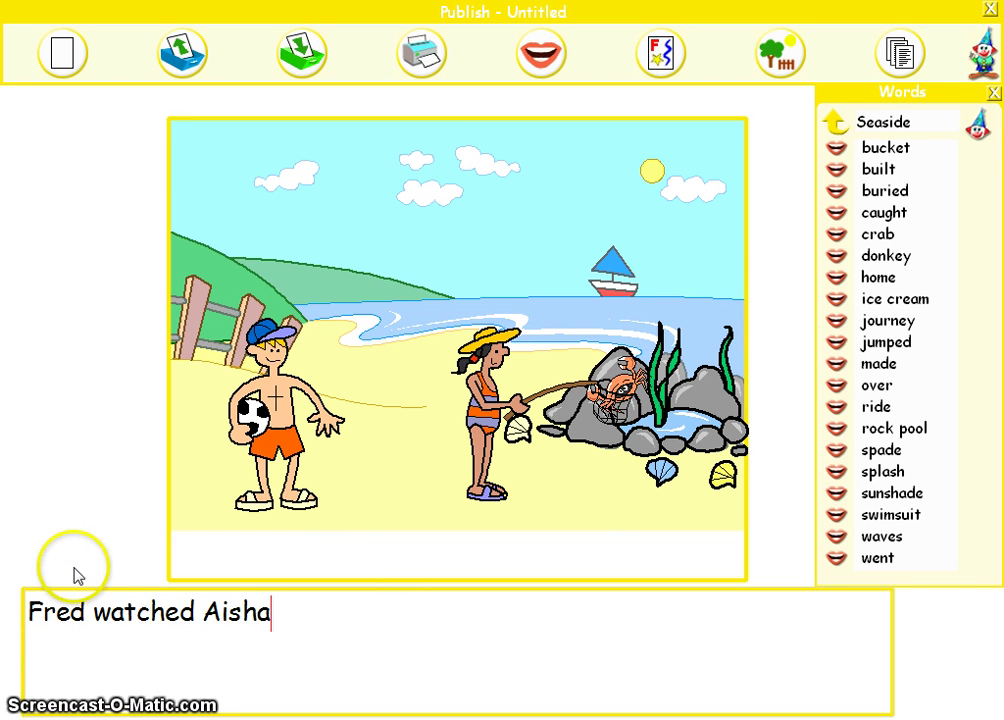
Switch to Photoshop, make the SHIFT and F layers of keyboard.psd visible, and return to Publish.
key(alt+Tab)
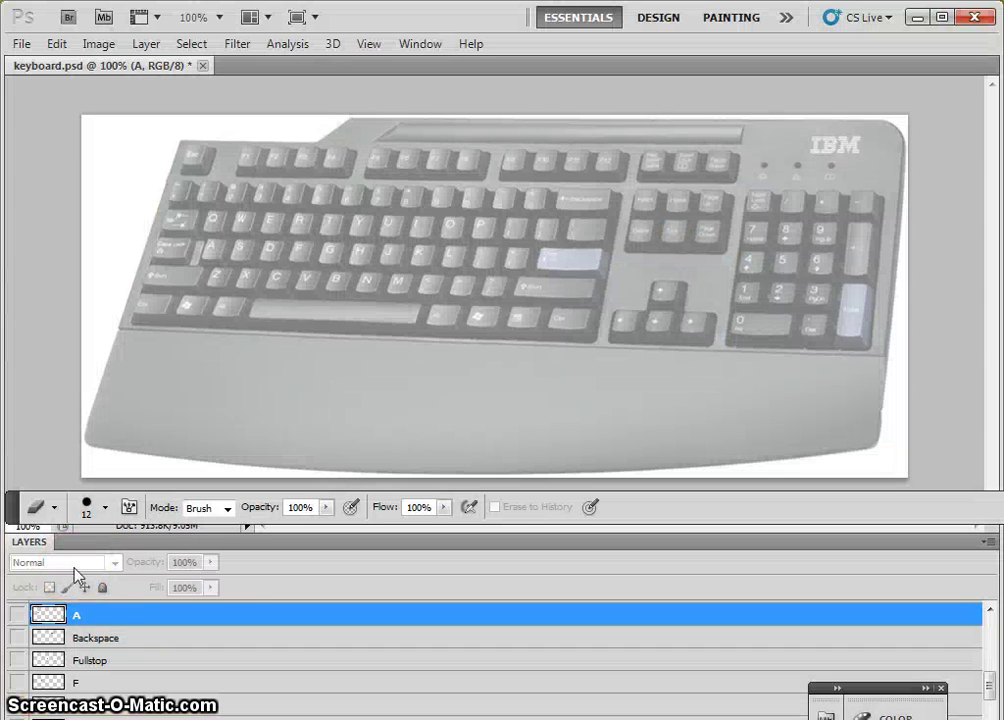
click(18, 706)
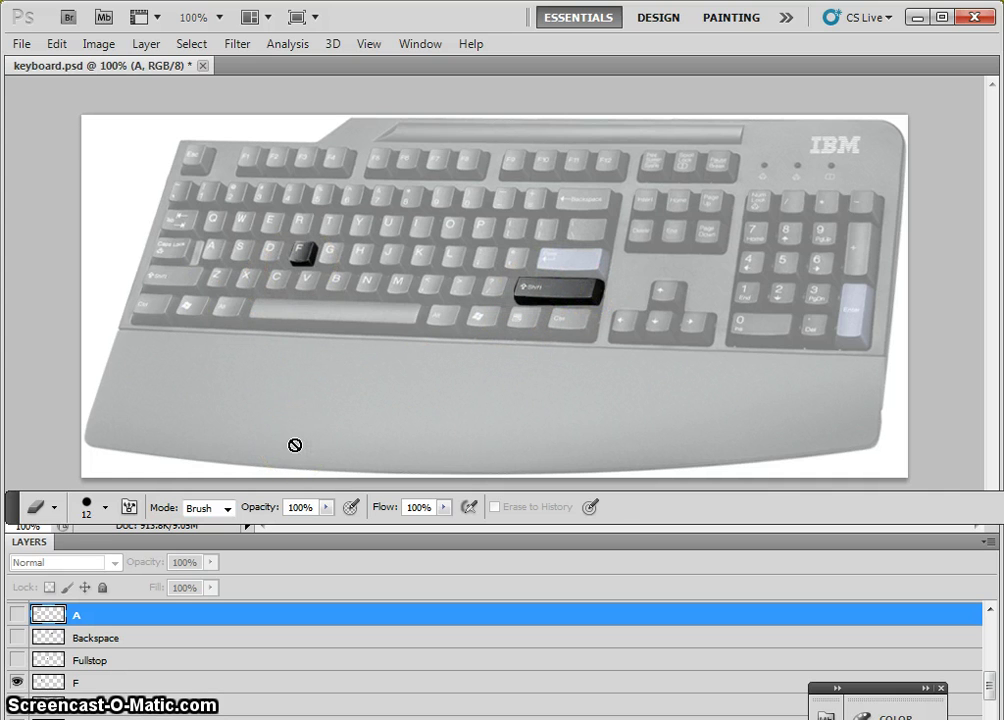
key(alt+Tab)
key(alt+Tab)
key(alt+Tab)
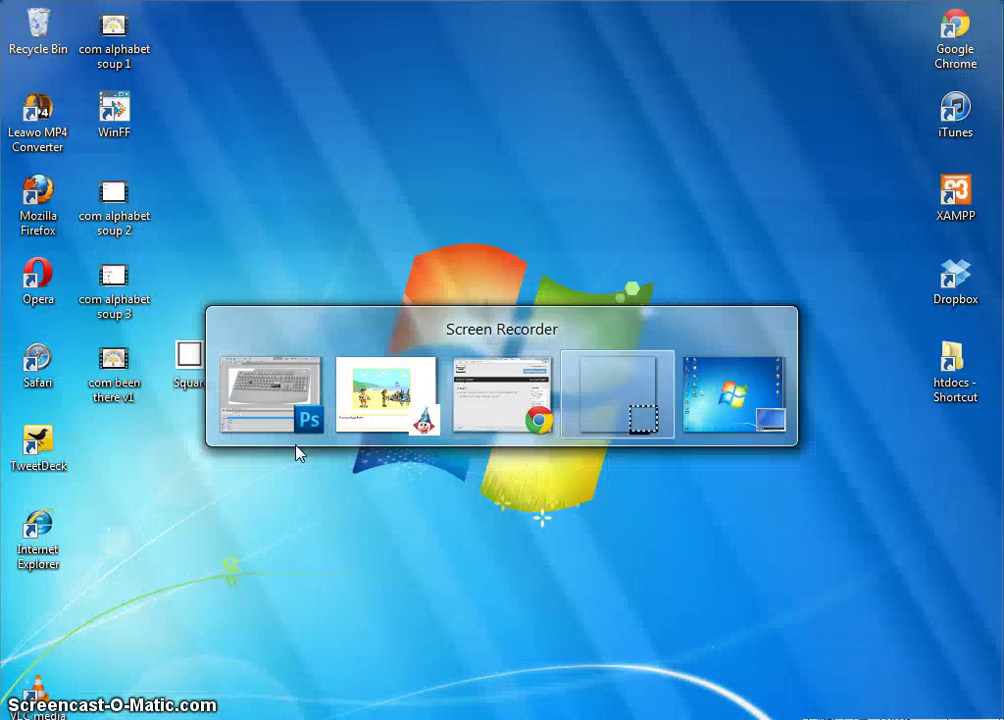
key(alt+Tab)
key(alt+Tab)
key(alt+Tab)
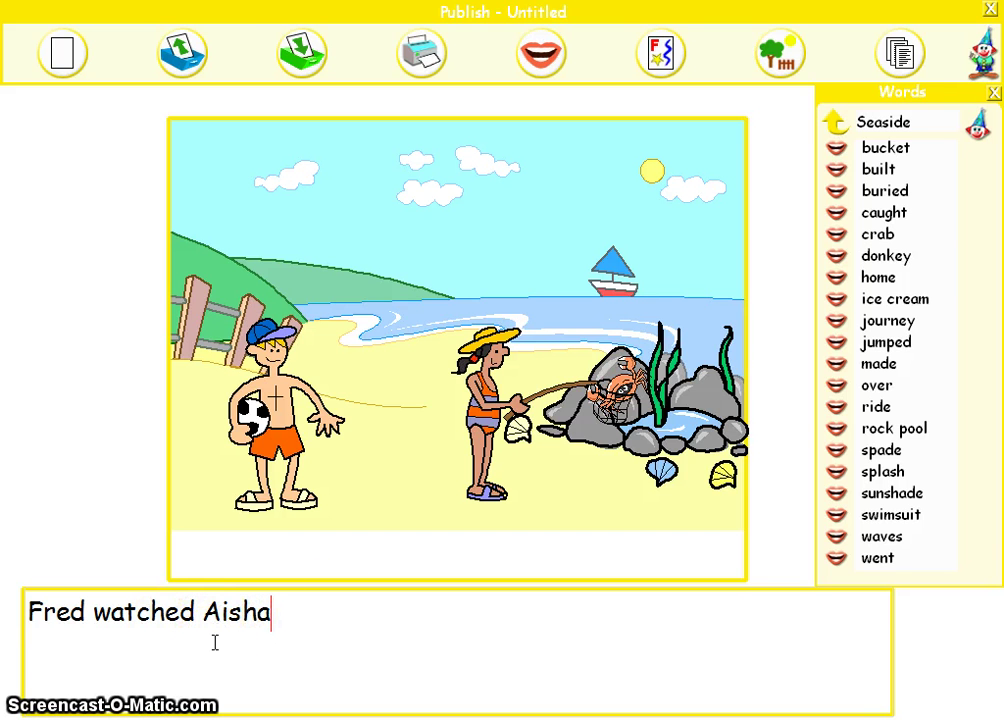
Switch to Photoshop, hide the F layer of keyboard.psd and make the A layer visible.
key(alt+Tab)
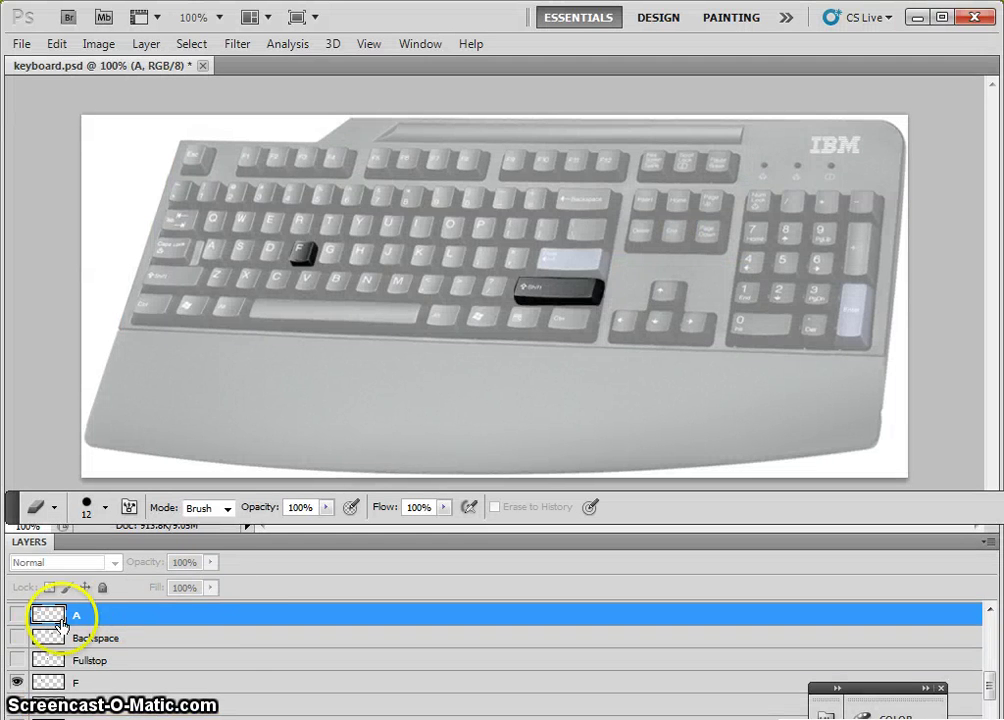
click(14, 683)
click(18, 614)
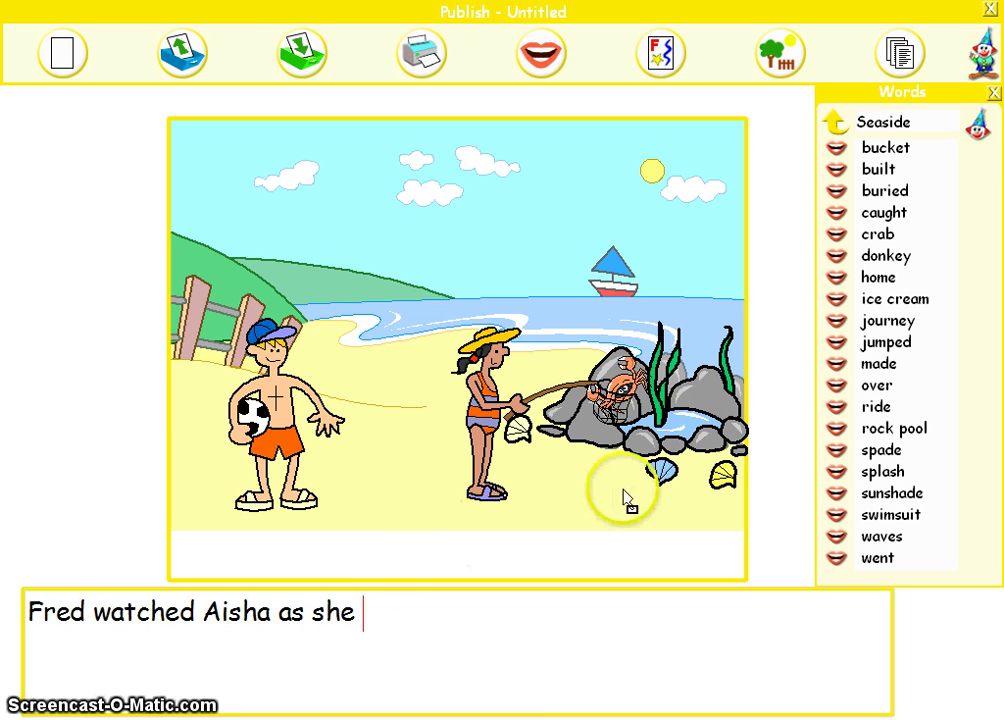
Continue the Publish caption with "caught a crab from the rock pool.", taking "caught", "crab" and "rock pool" from the Seaside word list.
click(884, 218)
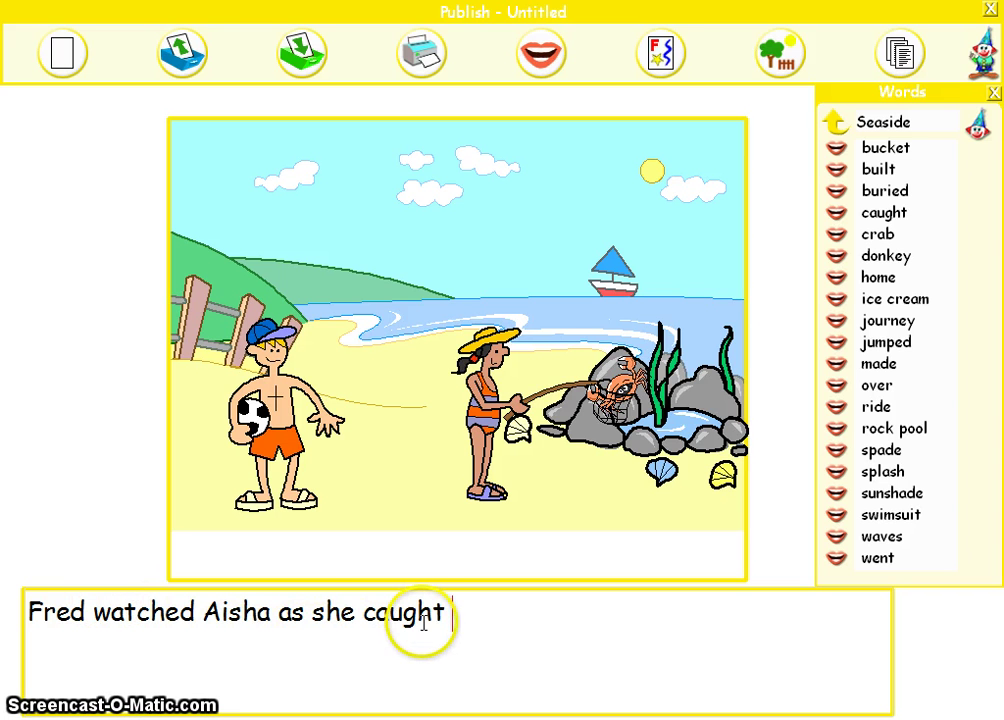
text(a)
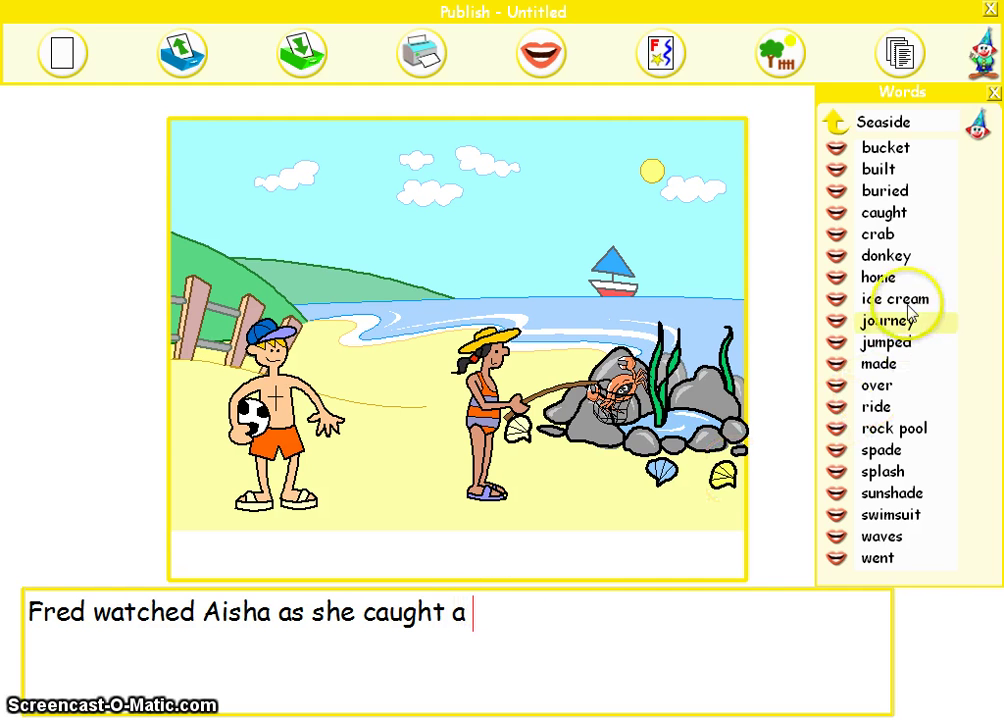
click(877, 238)
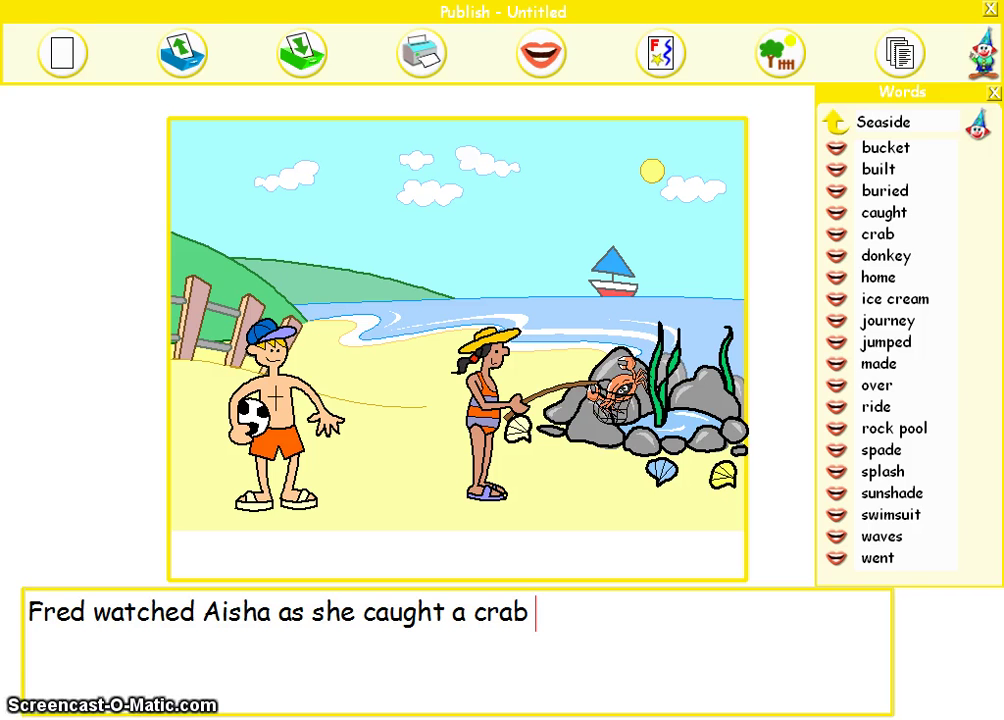
click(560, 599)
text(from the)
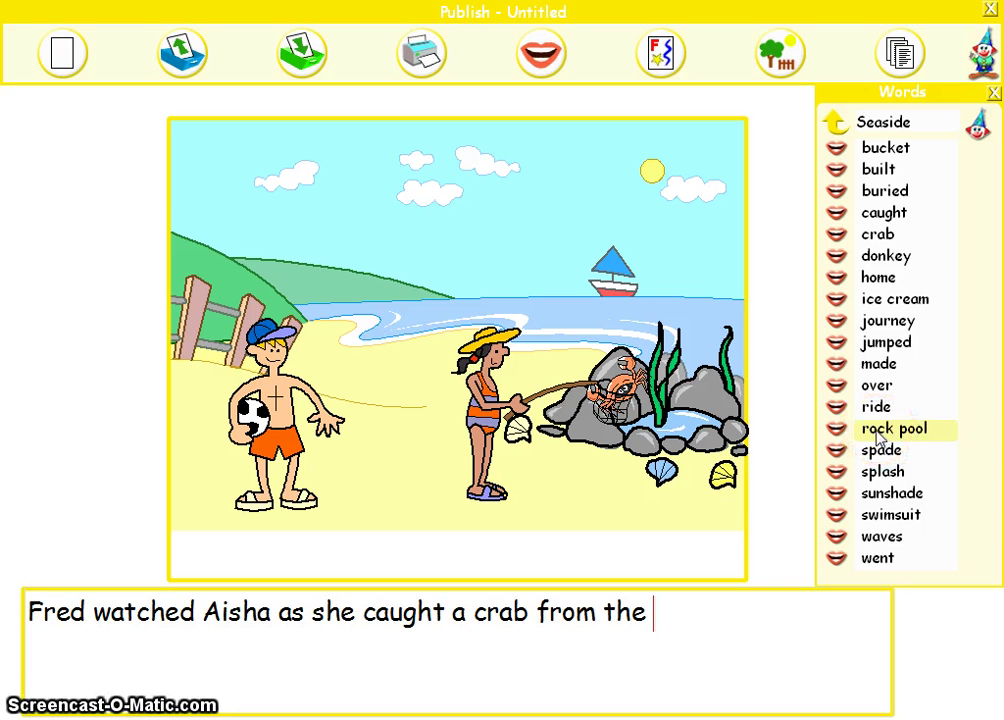
click(877, 431)
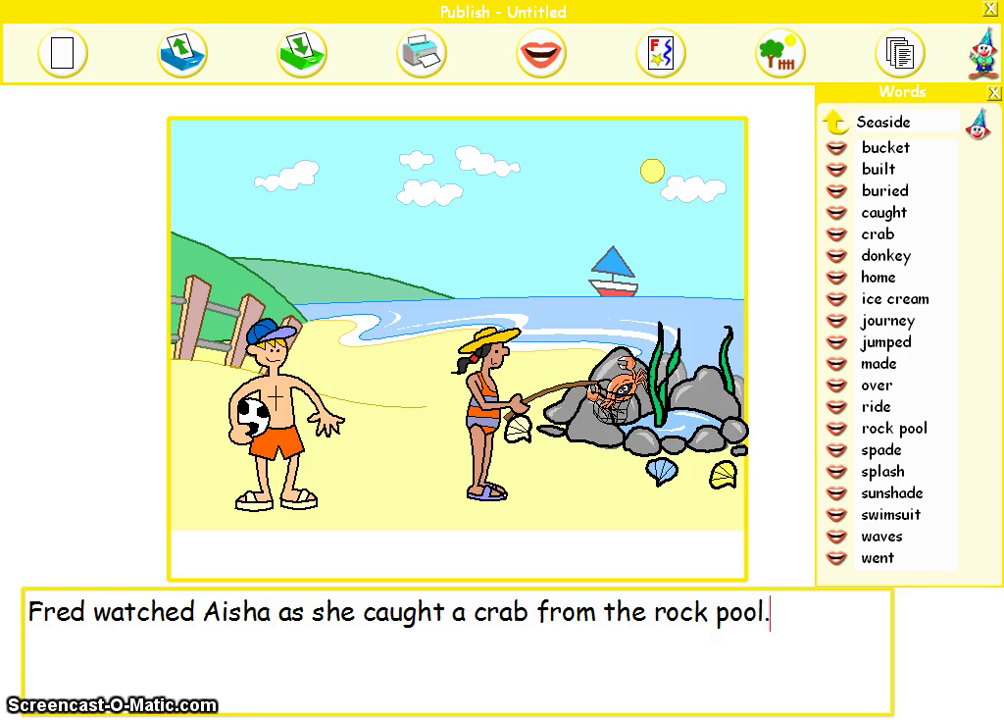
Switch to Photoshop, hide the A and SHIFT layers, show the Fullstop layer, and return to Publish.
key(alt+Tab)
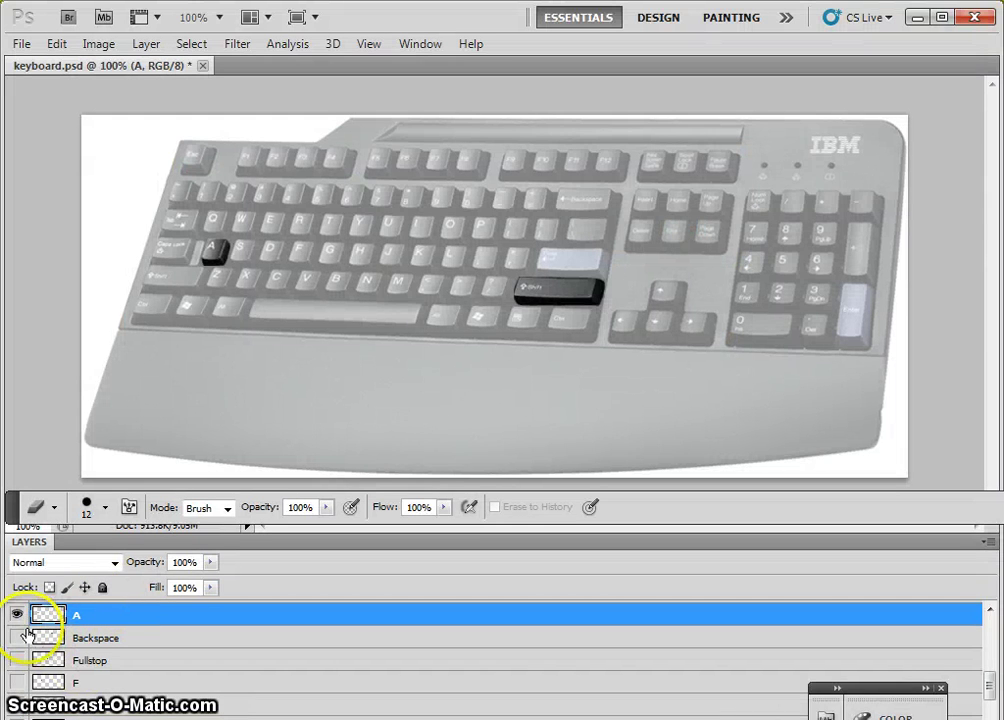
click(18, 622)
click(18, 661)
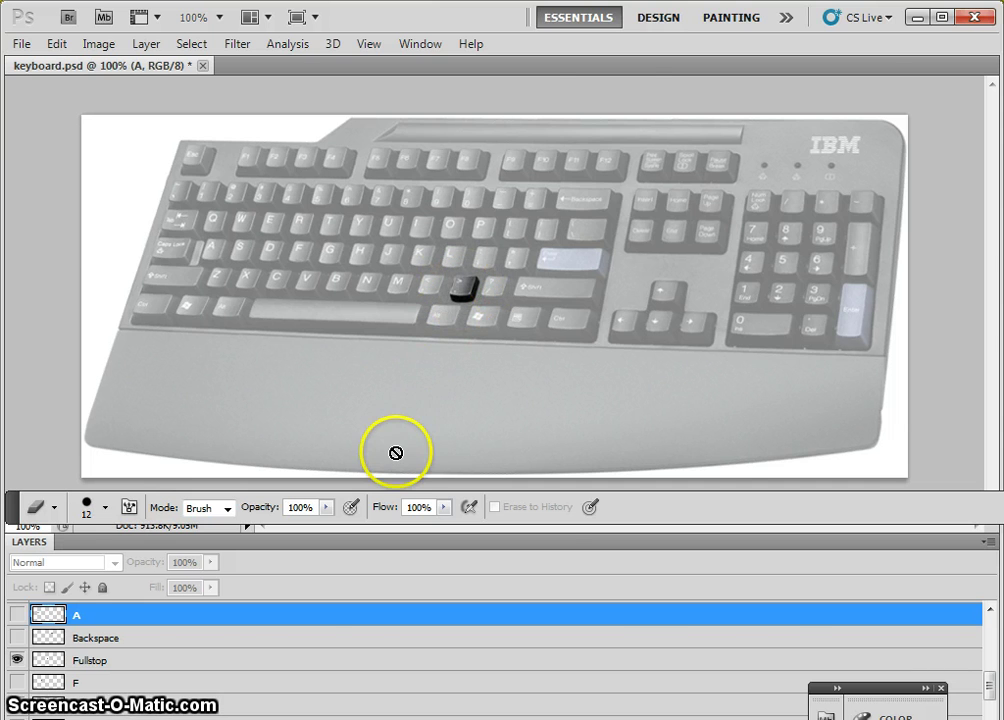
key(alt+Tab)
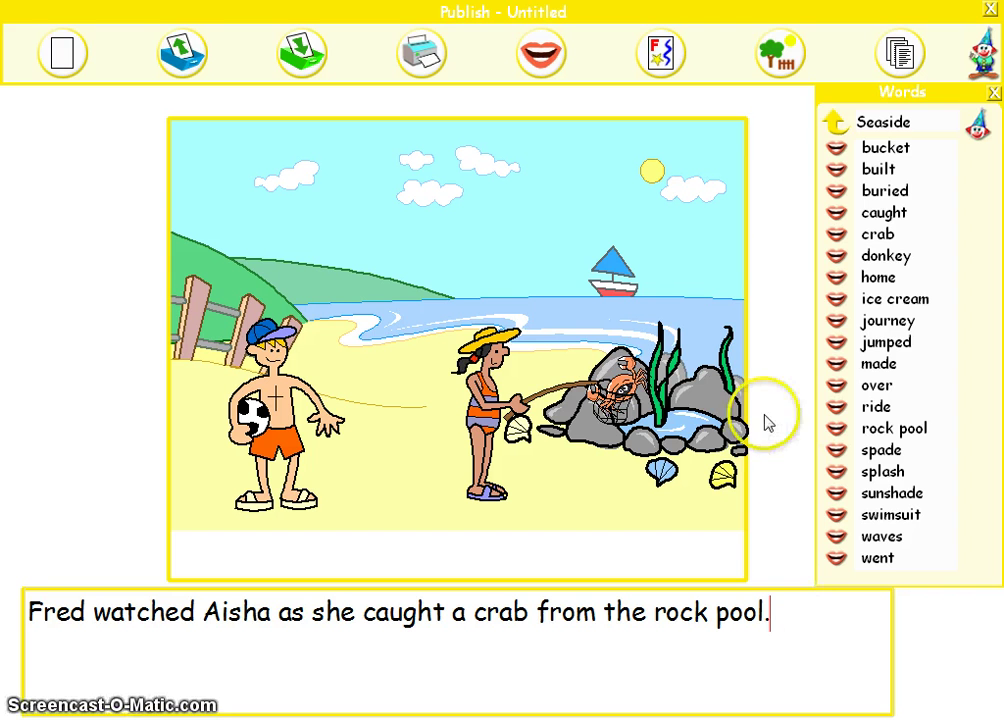
Close the word list and try text sizes 20, 24 and 36 on the caption under the picture.
click(993, 94)
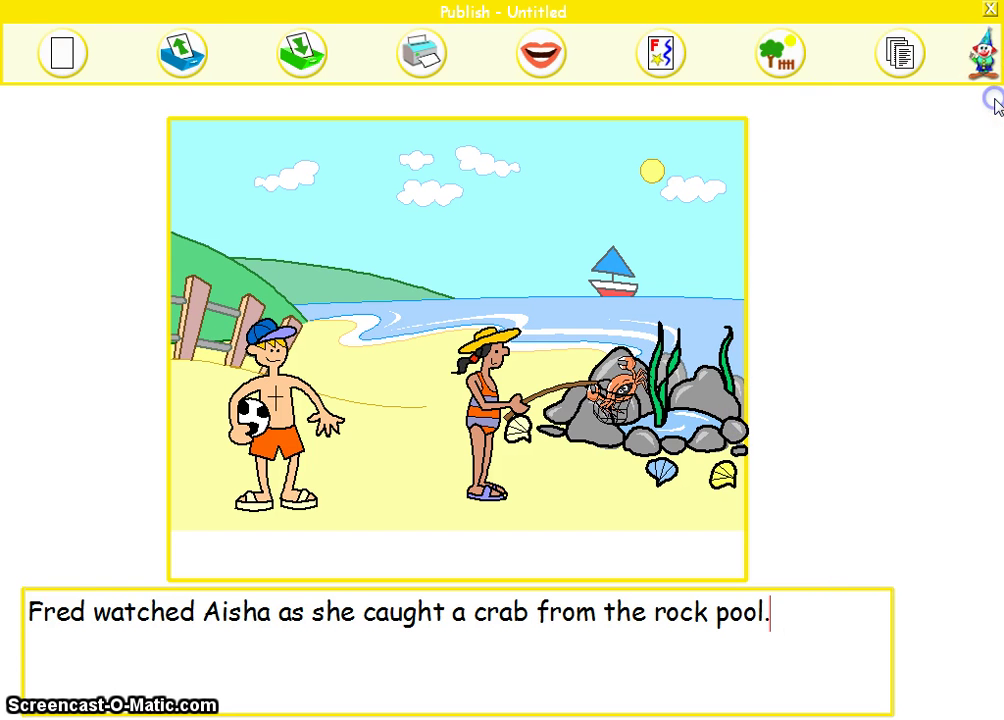
click(27, 611)
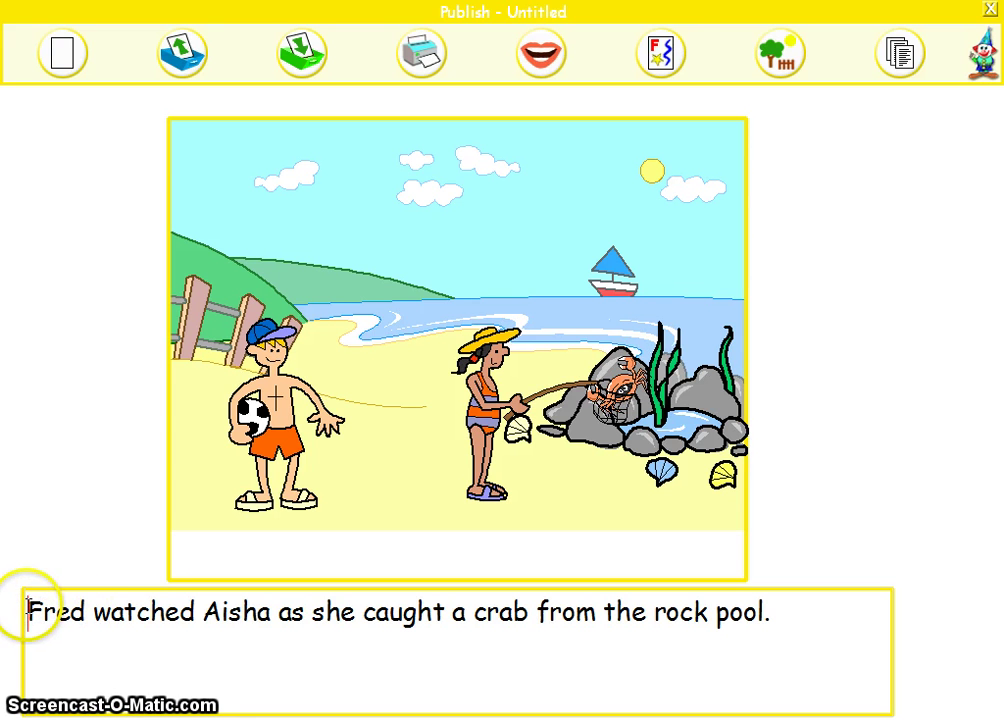
click(664, 55)
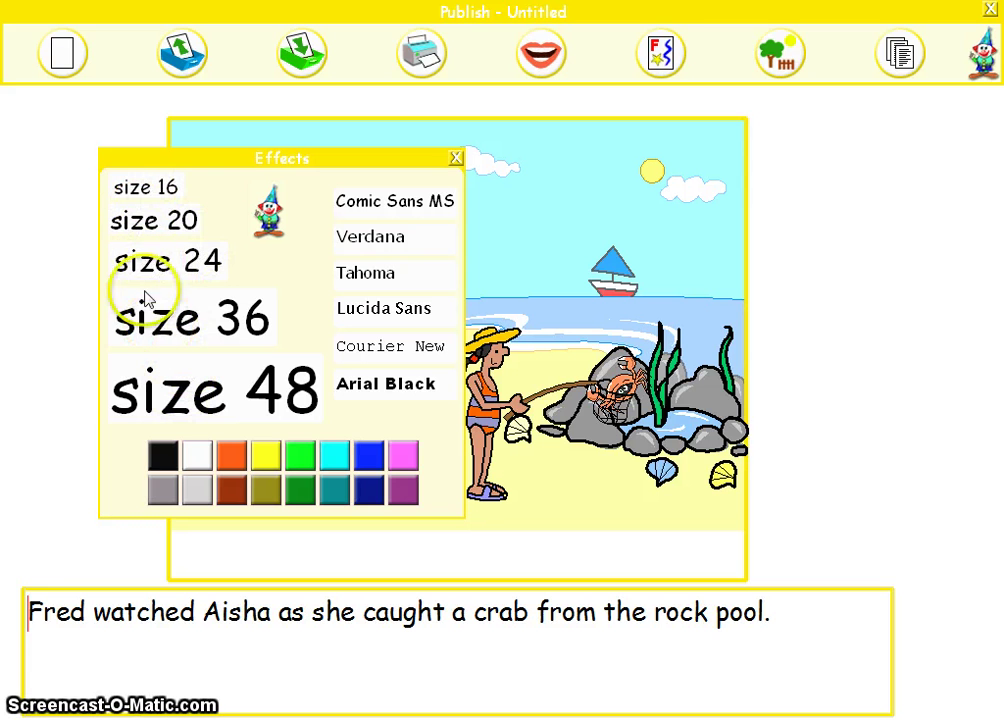
click(137, 230)
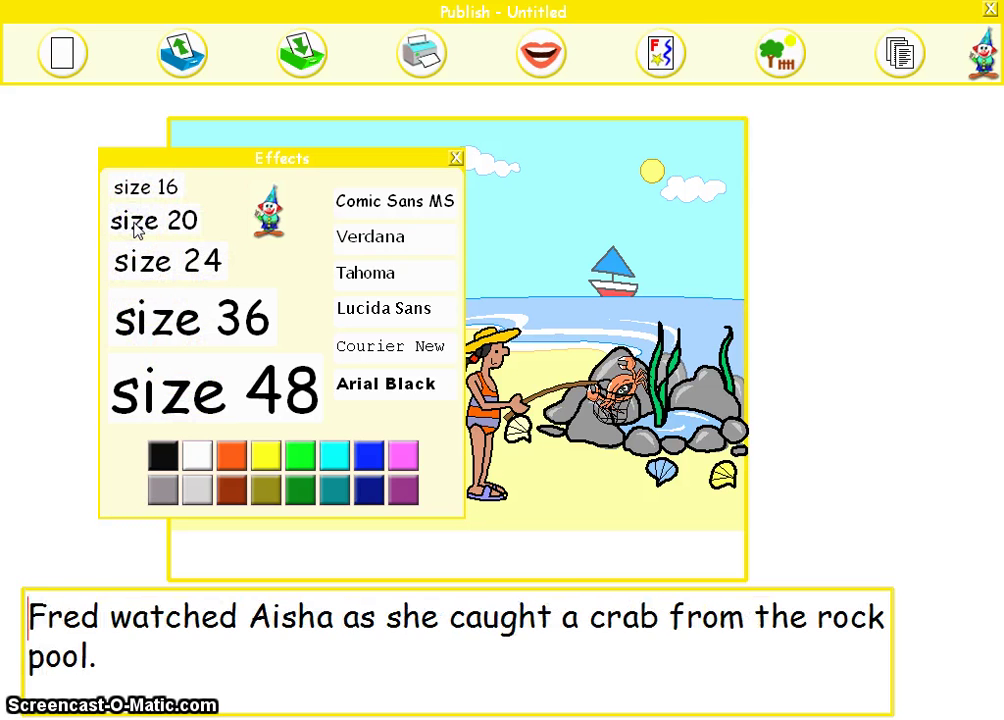
click(165, 272)
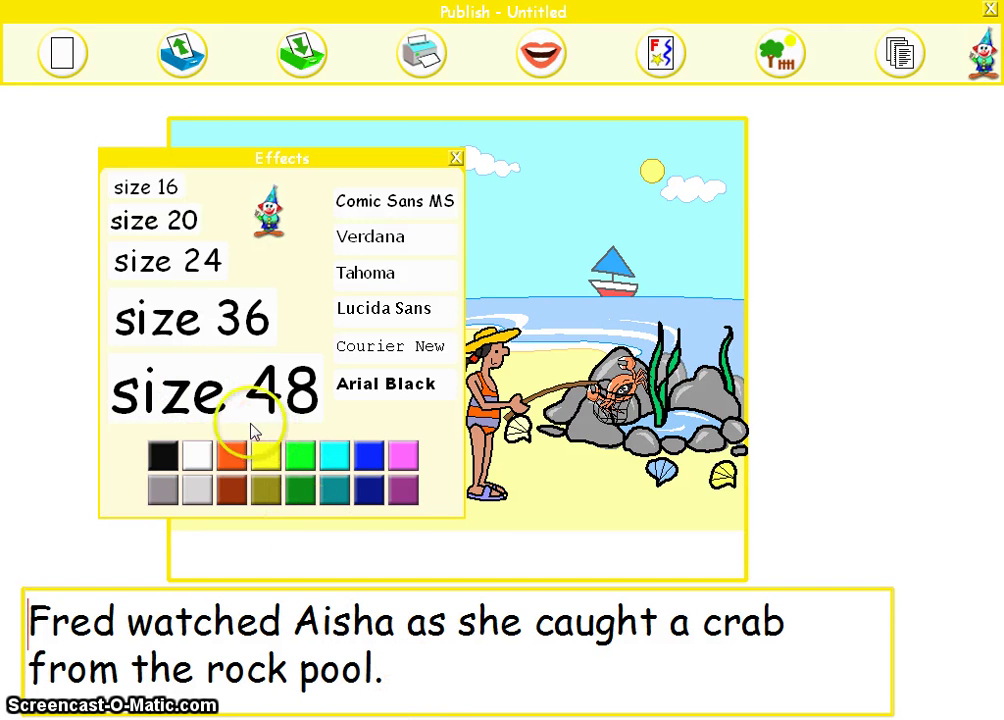
click(165, 338)
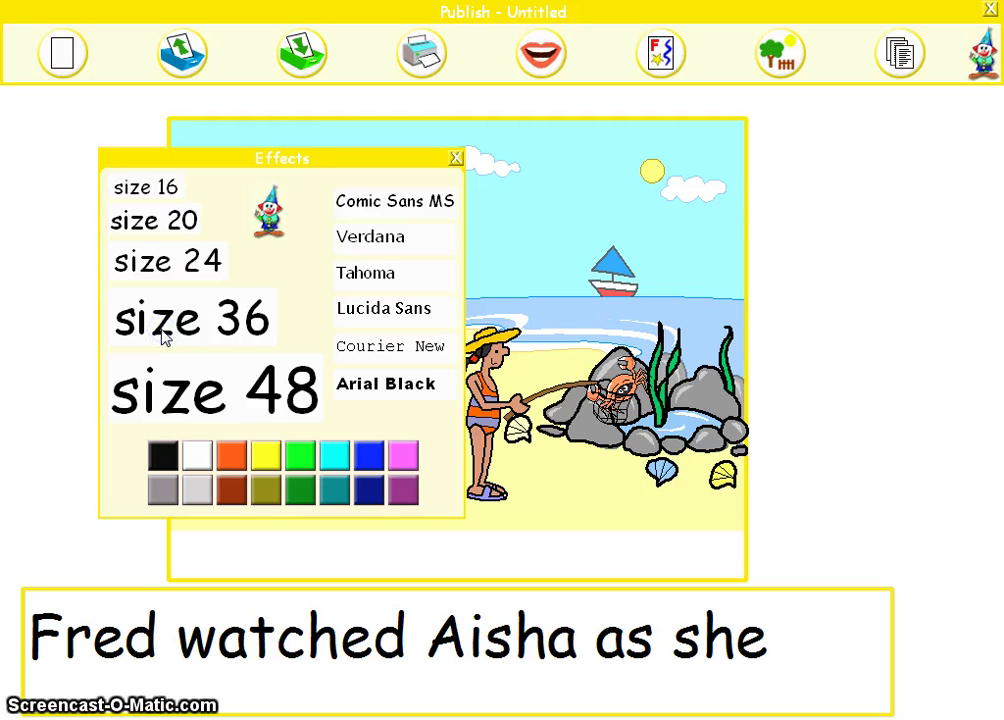
click(150, 262)
click(29, 633)
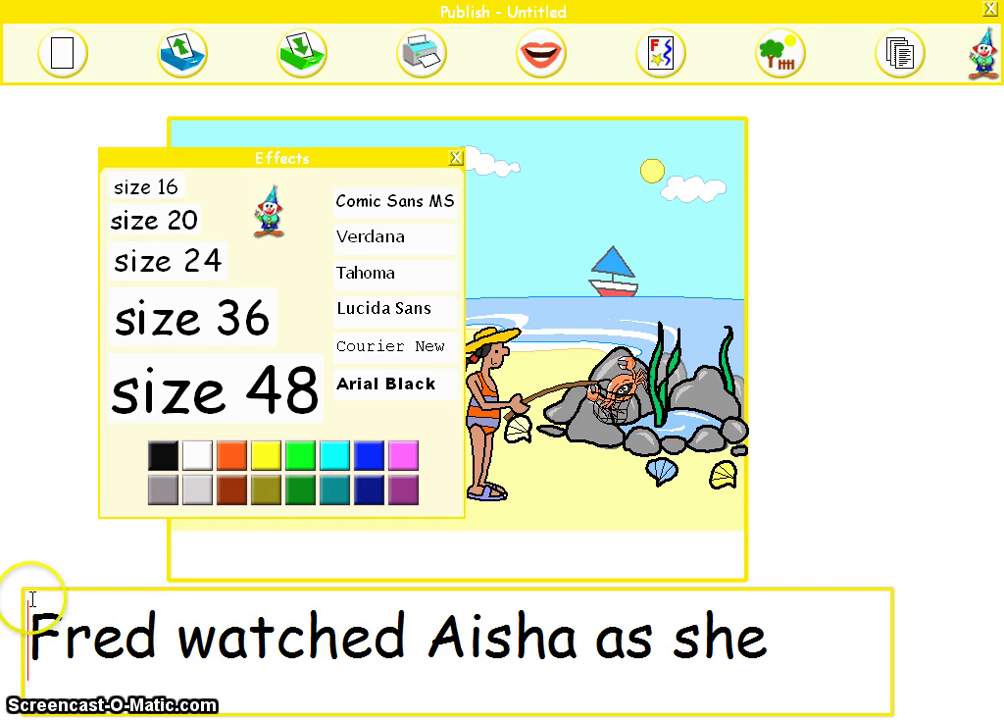